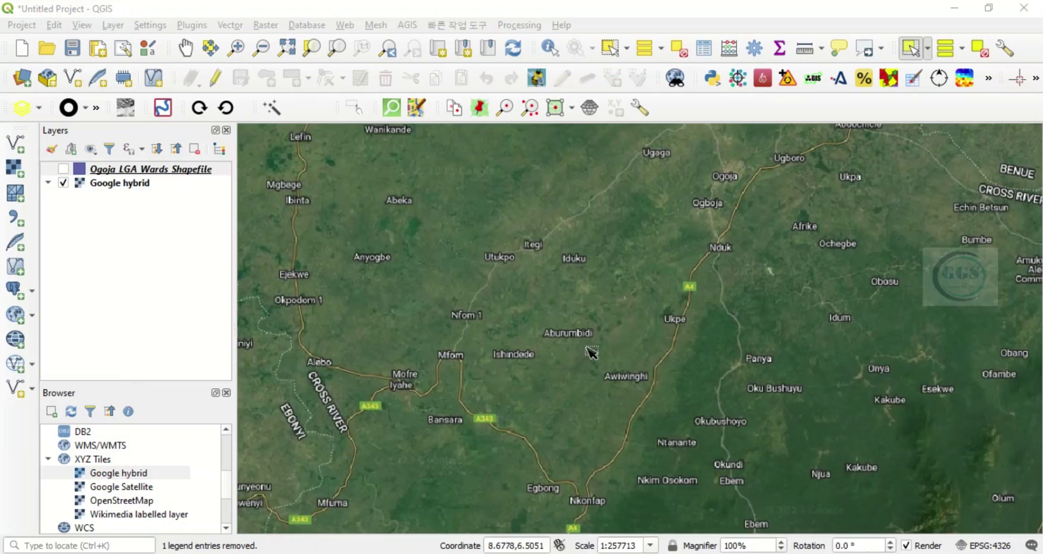
Turn on the Ogoja LGA Wards Shapefile layer so its polygons appear over the Google hybrid map.
{"action": "left_click", "coordinate": [63, 169]}
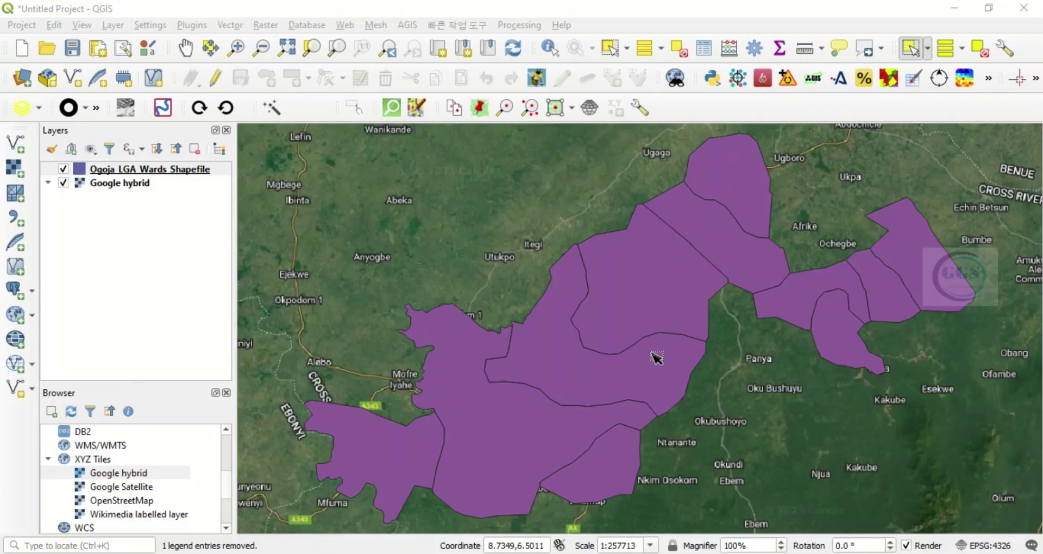
Give the Ogoja wards layer Categorized symbology on the wardname field, classified into one colour per ward.
{"action": "right_click", "coordinate": [131, 173]}
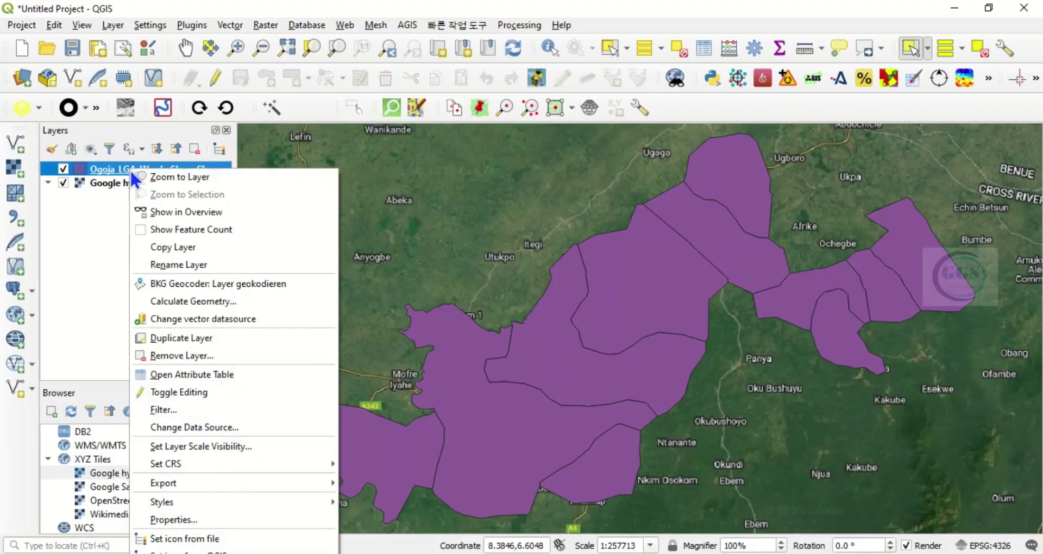
{"action": "left_click", "coordinate": [177, 523]}
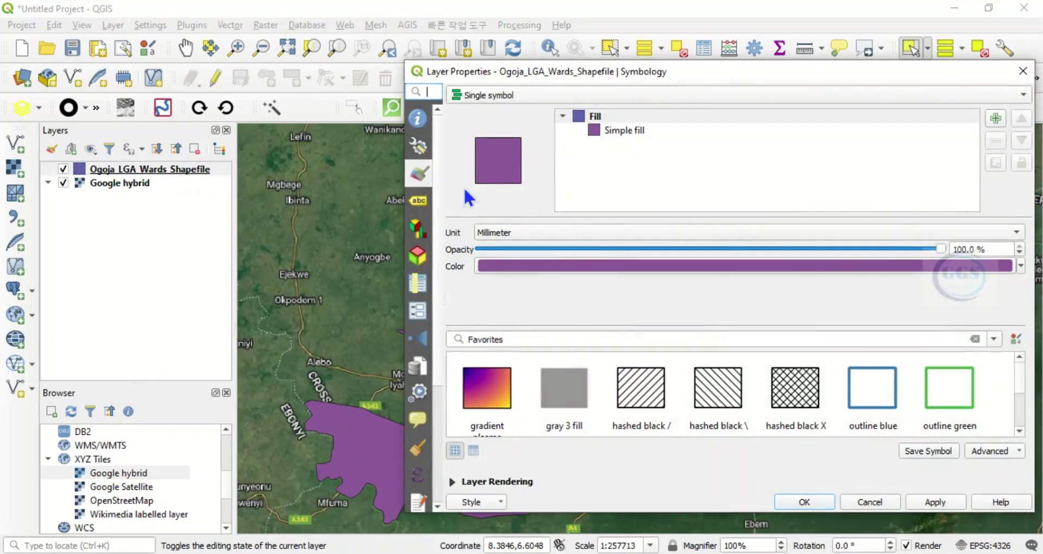
{"action": "left_click", "coordinate": [498, 93]}
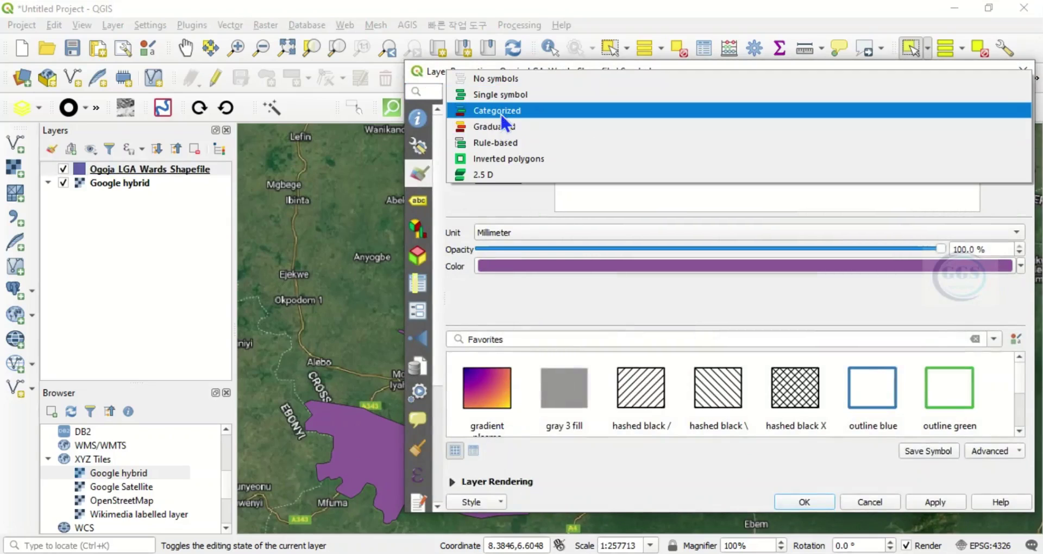
{"action": "left_click", "coordinate": [502, 114]}
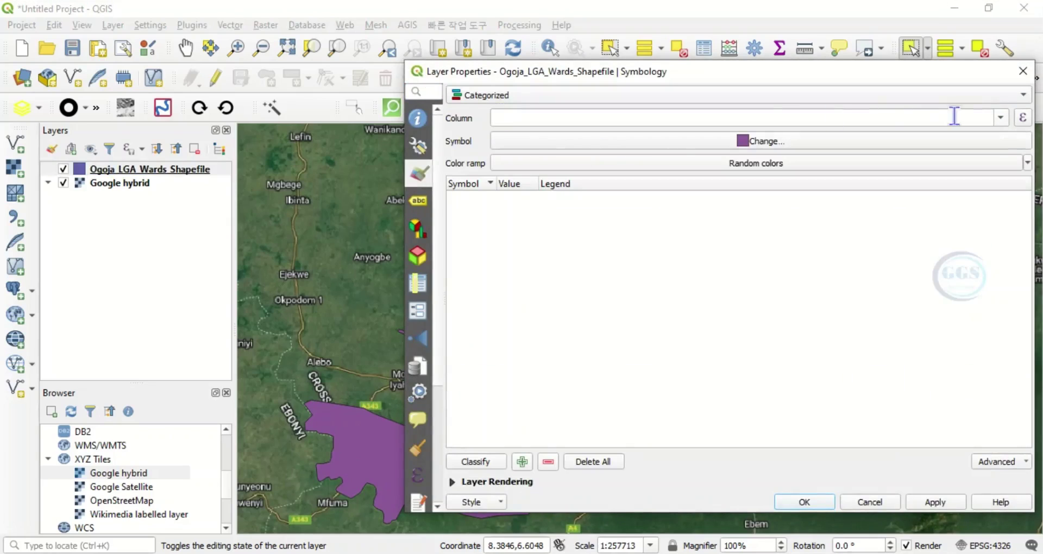
{"action": "left_click", "coordinate": [999, 117]}
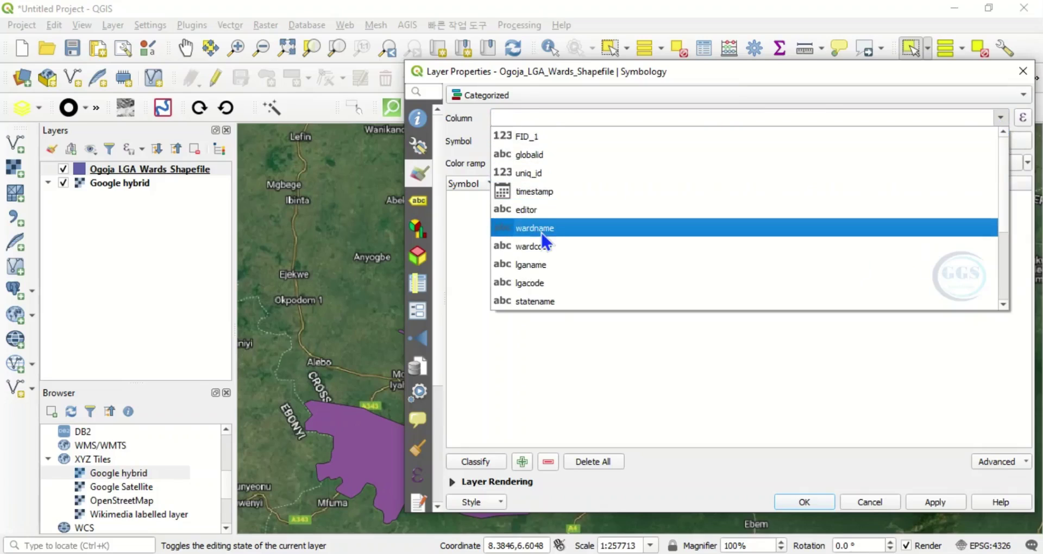
{"action": "left_click", "coordinate": [540, 229]}
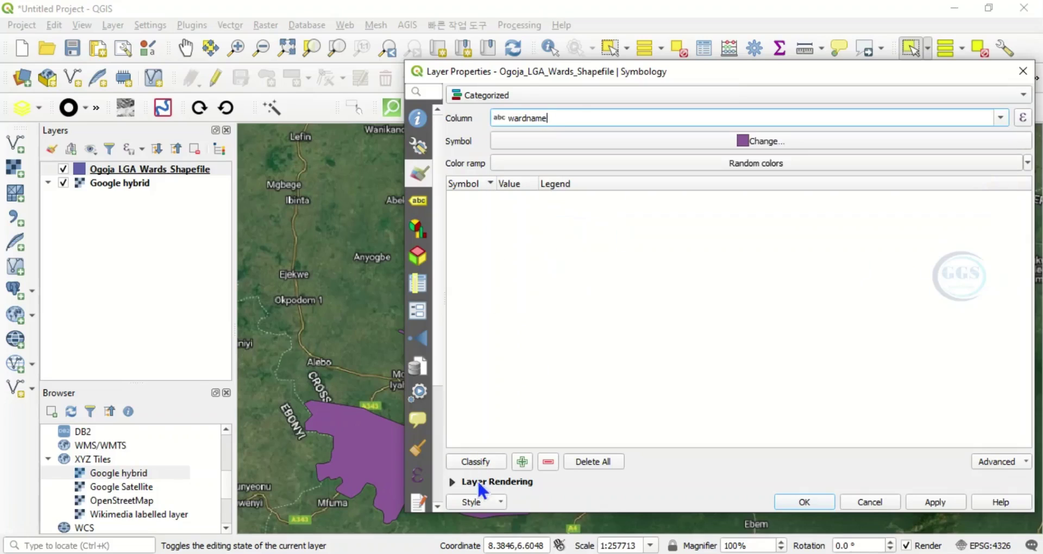
{"action": "left_click", "coordinate": [478, 461]}
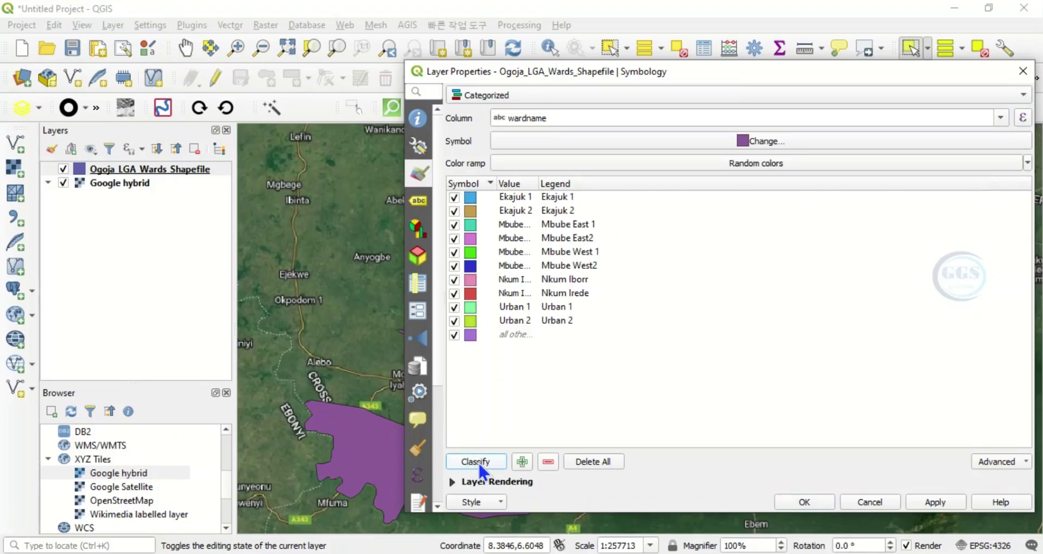
{"action": "left_click", "coordinate": [640, 516]}
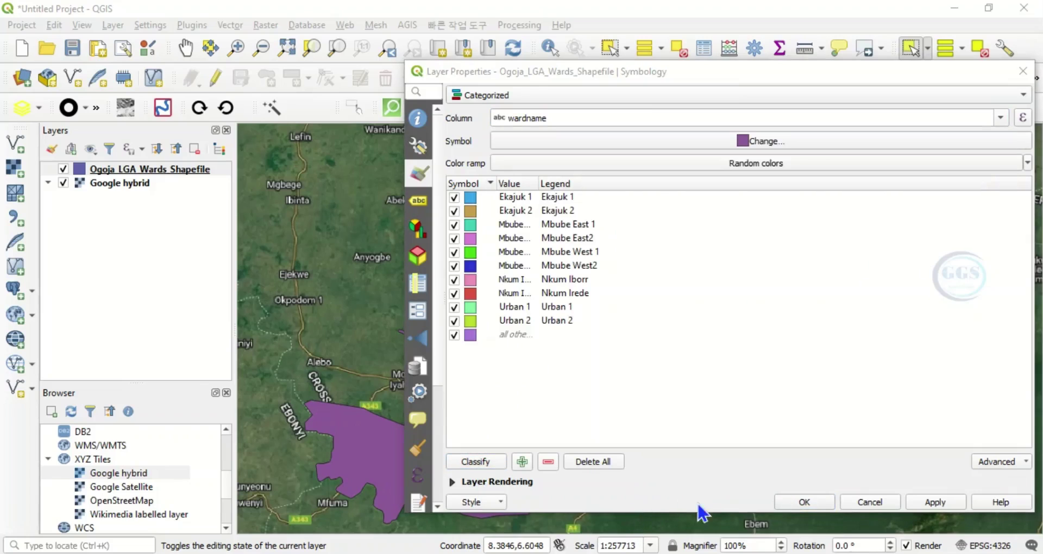
{"action": "left_click", "coordinate": [801, 502]}
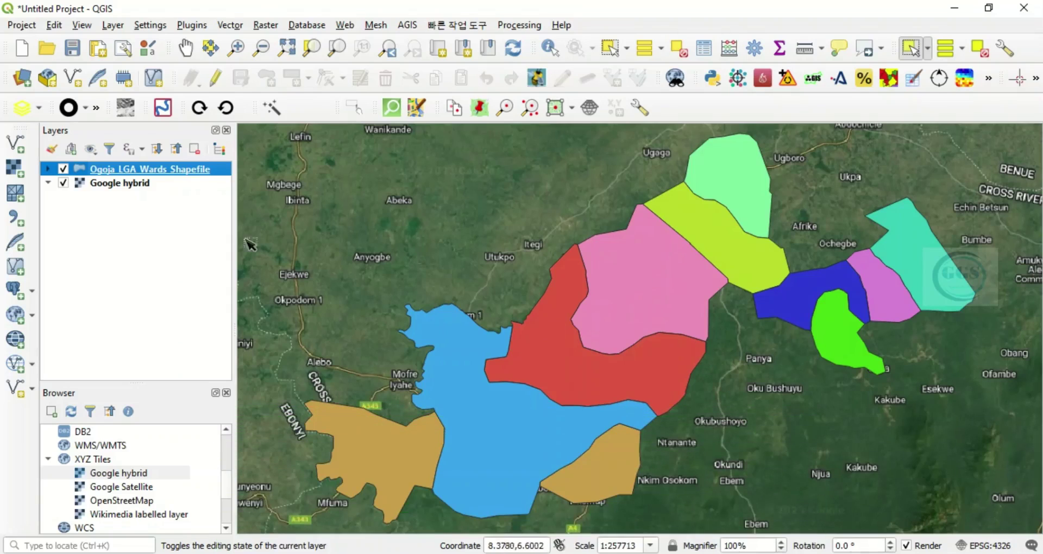
Add Single Labels to the Ogoja wards layer showing ward names in white text.
{"action": "right_click", "coordinate": [152, 168]}
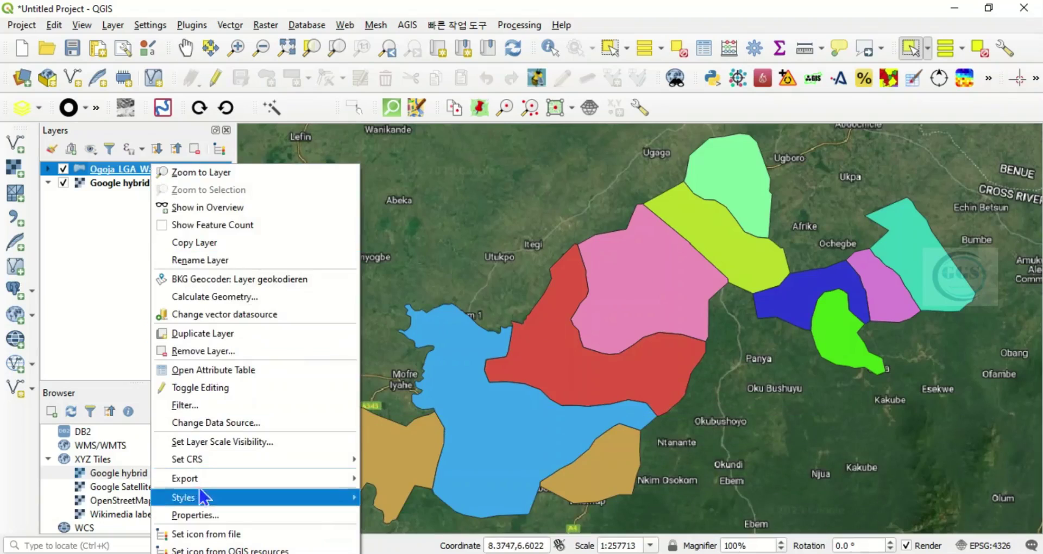
{"action": "left_click", "coordinate": [196, 514]}
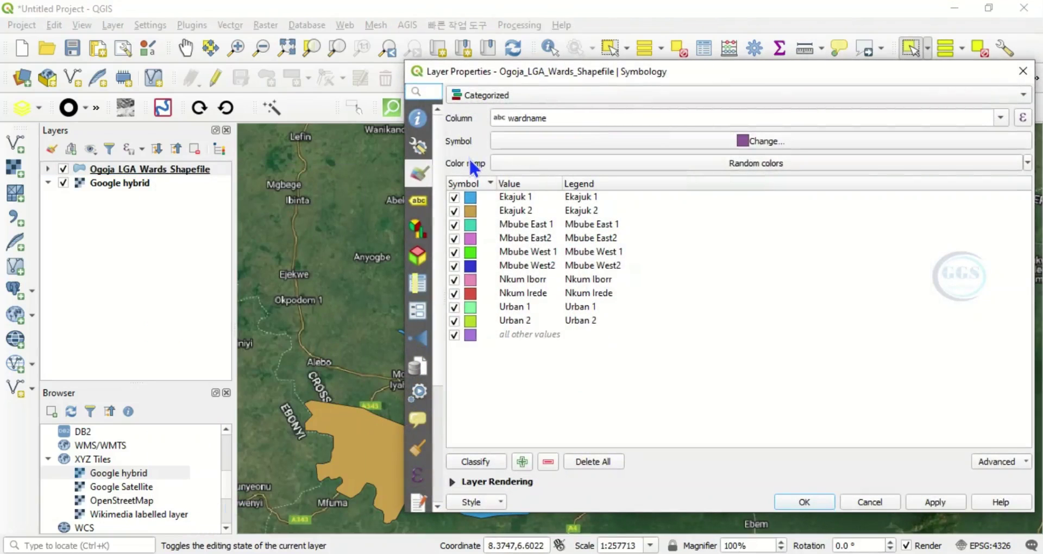
{"action": "left_click", "coordinate": [419, 202]}
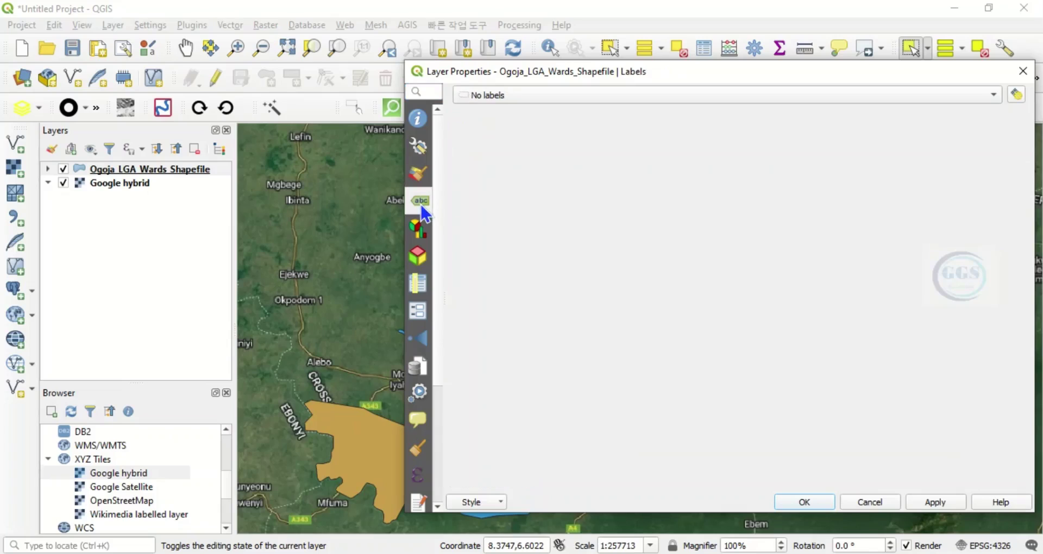
{"action": "left_click", "coordinate": [528, 95]}
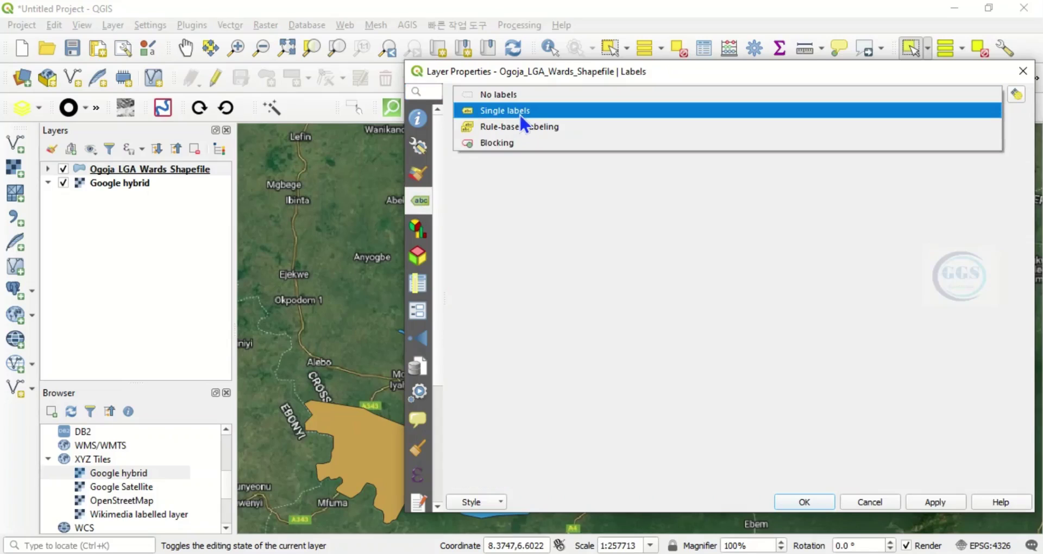
{"action": "left_click", "coordinate": [519, 112]}
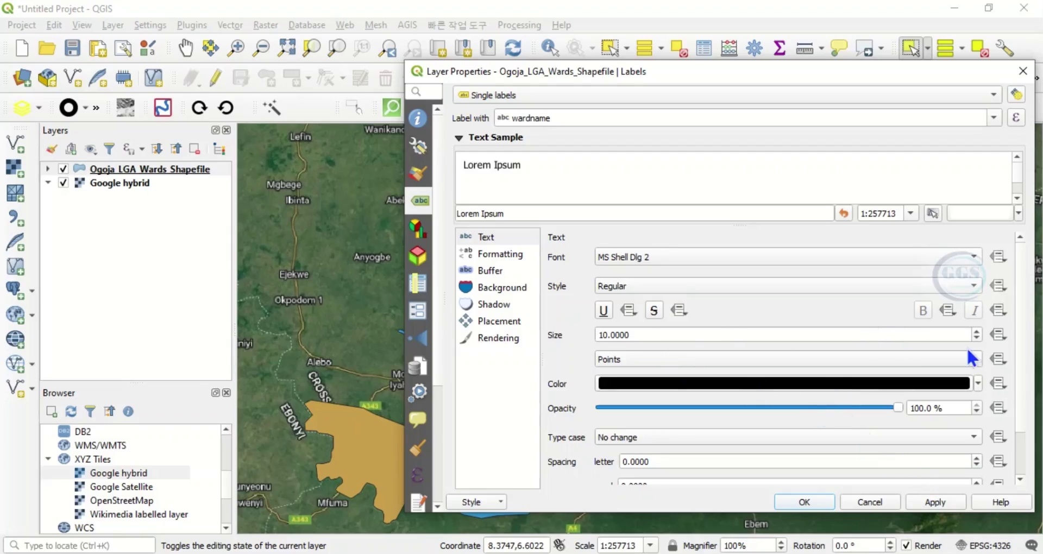
{"action": "left_click", "coordinate": [979, 381]}
{"action": "left_click", "coordinate": [633, 459]}
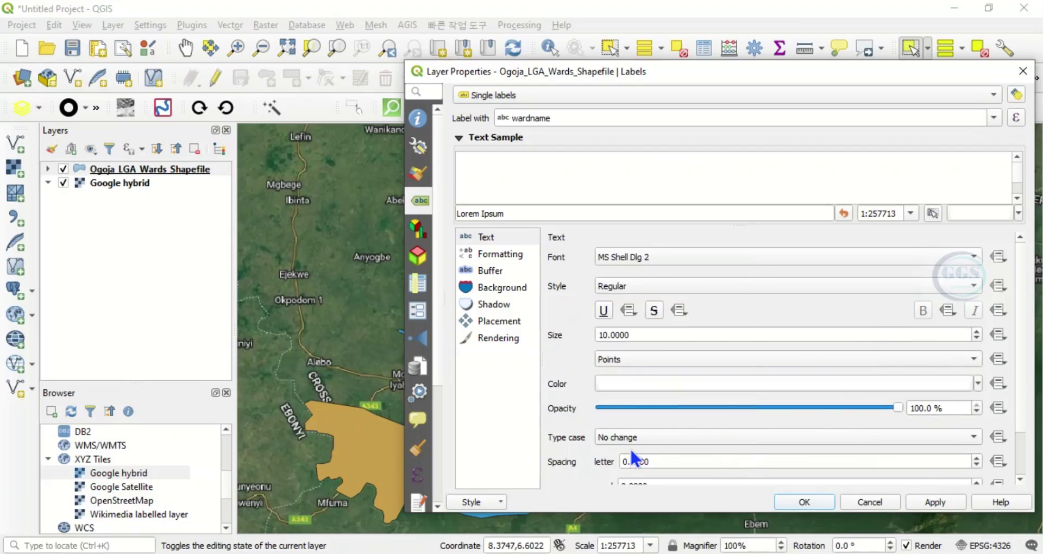
{"action": "left_click", "coordinate": [812, 504]}
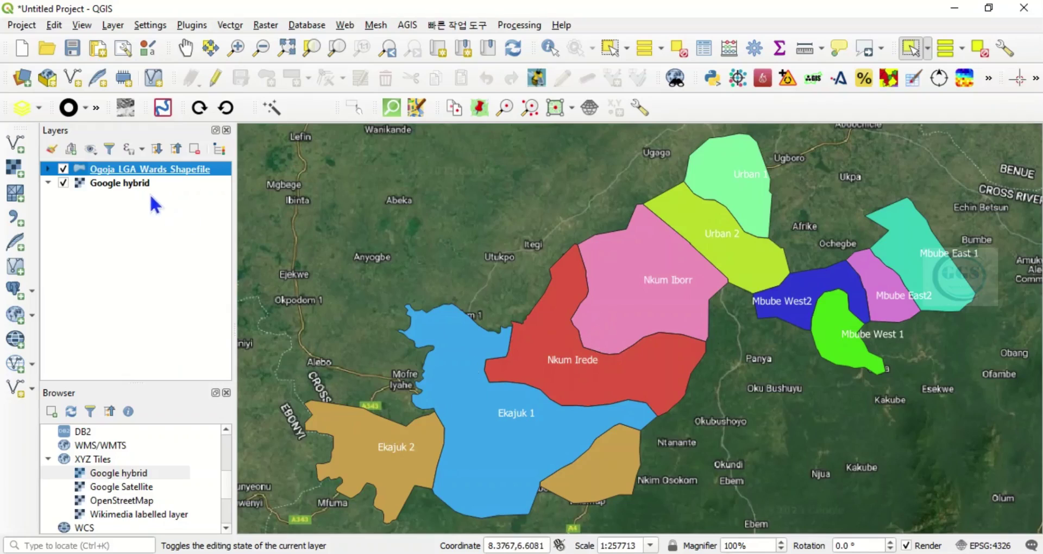
Show the wards layer's Layer Styling options with the Layer Rendering section expanded.
{"action": "right_click", "coordinate": [114, 168]}
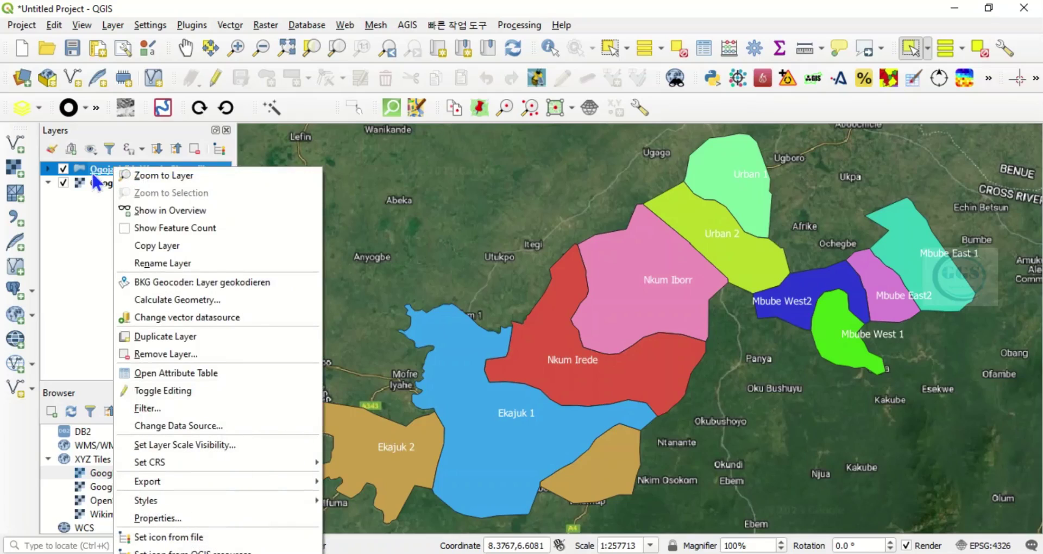
{"action": "left_click", "coordinate": [94, 165]}
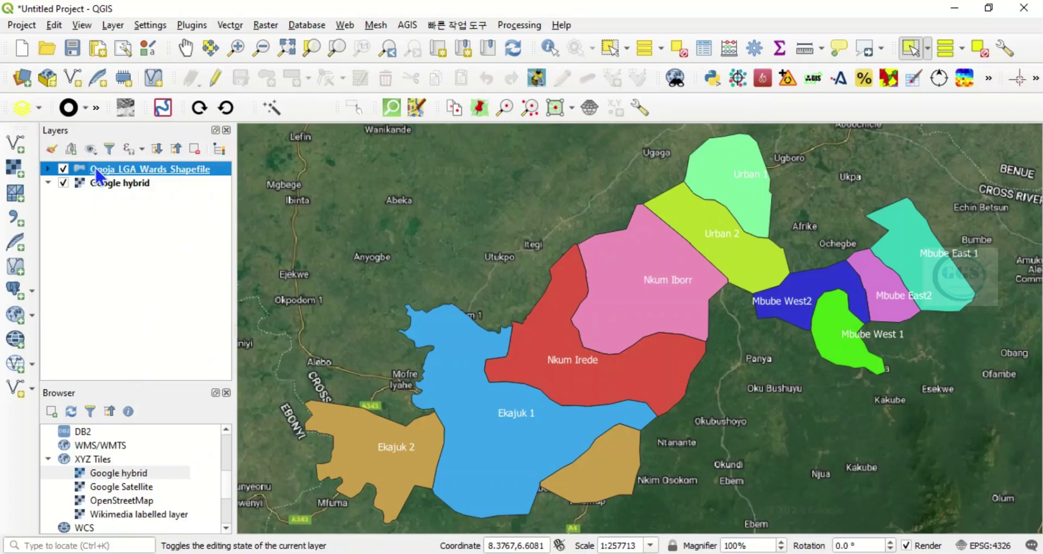
{"action": "left_click", "coordinate": [51, 148]}
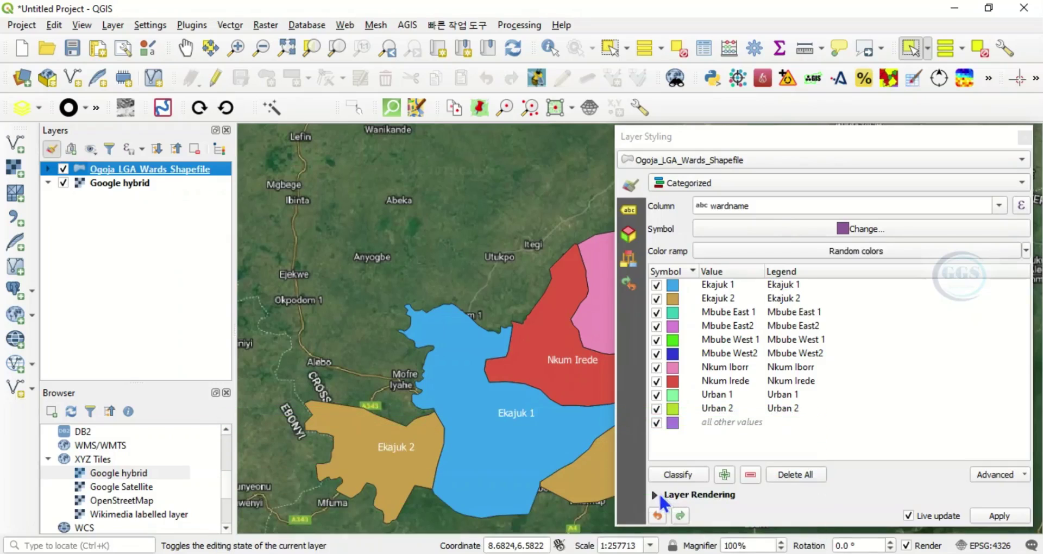
{"action": "left_click", "coordinate": [654, 494]}
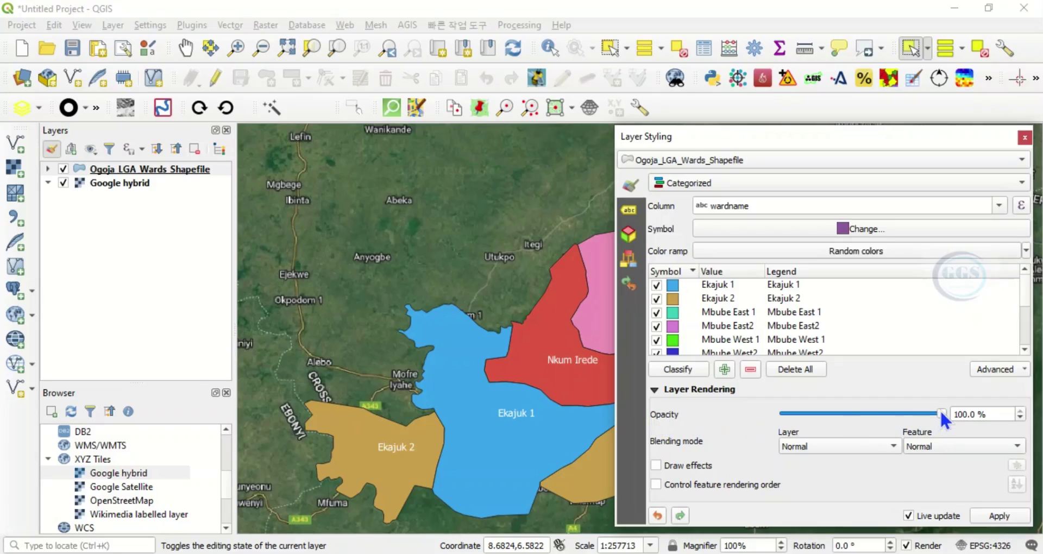
Set the ward layer opacity to 30.1% and apply it.
{"action": "left_click_drag", "start_coordinate": [941, 413], "coordinate": [895, 413]}
{"action": "left_click_drag", "start_coordinate": [870, 413], "coordinate": [857, 413]}
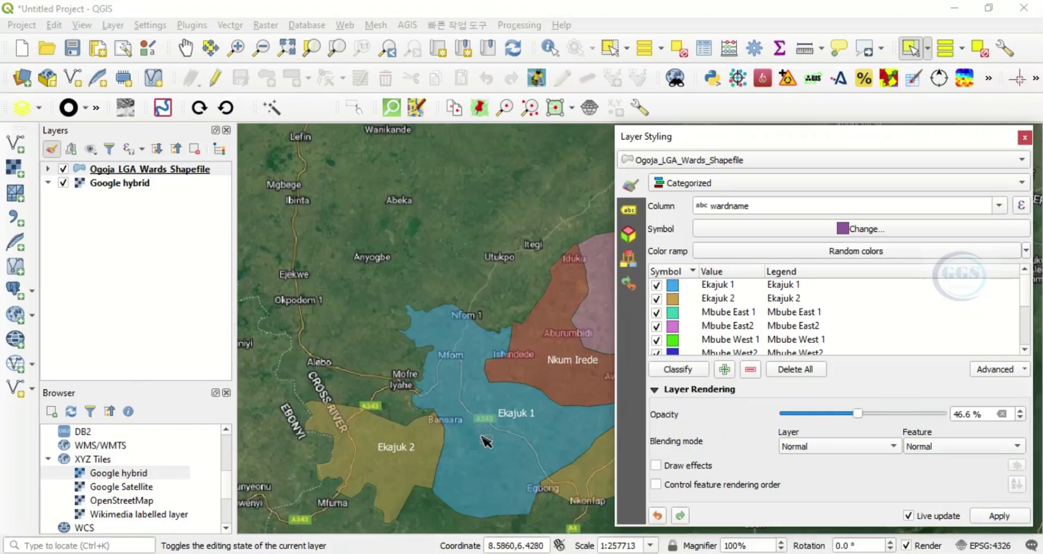
{"action": "left_click_drag", "start_coordinate": [855, 411], "coordinate": [830, 410]}
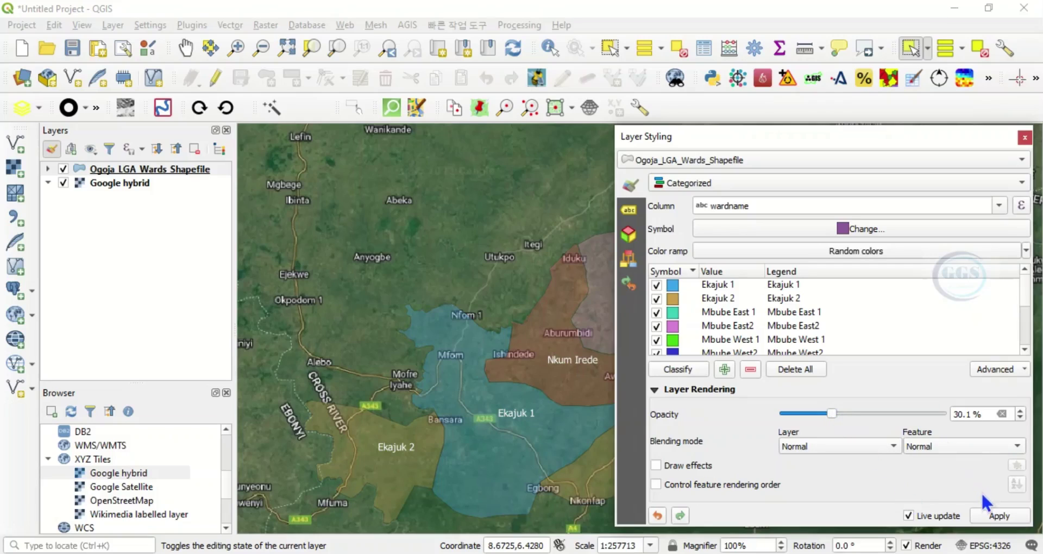
{"action": "left_click", "coordinate": [999, 519]}
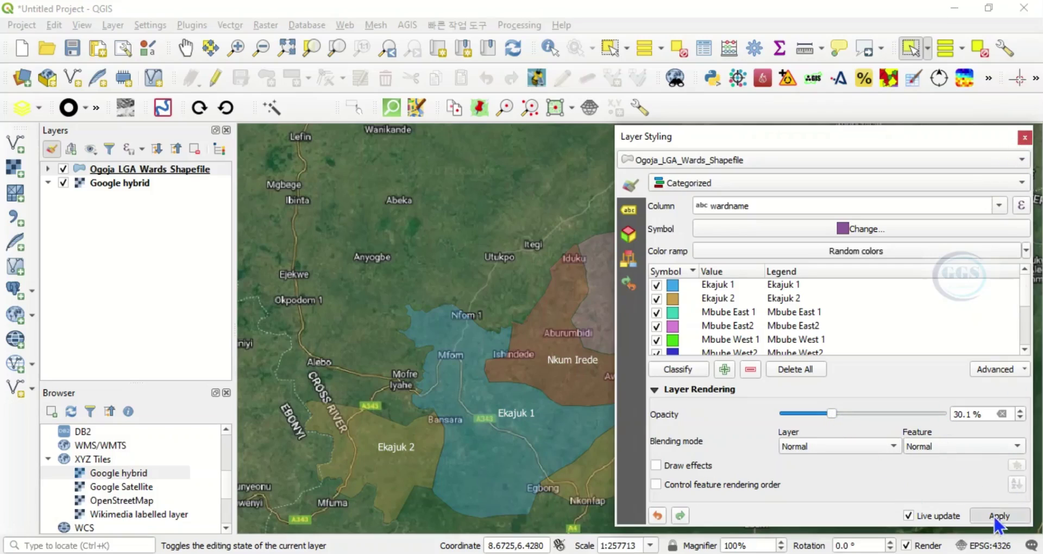
{"action": "left_click", "coordinate": [1024, 139]}
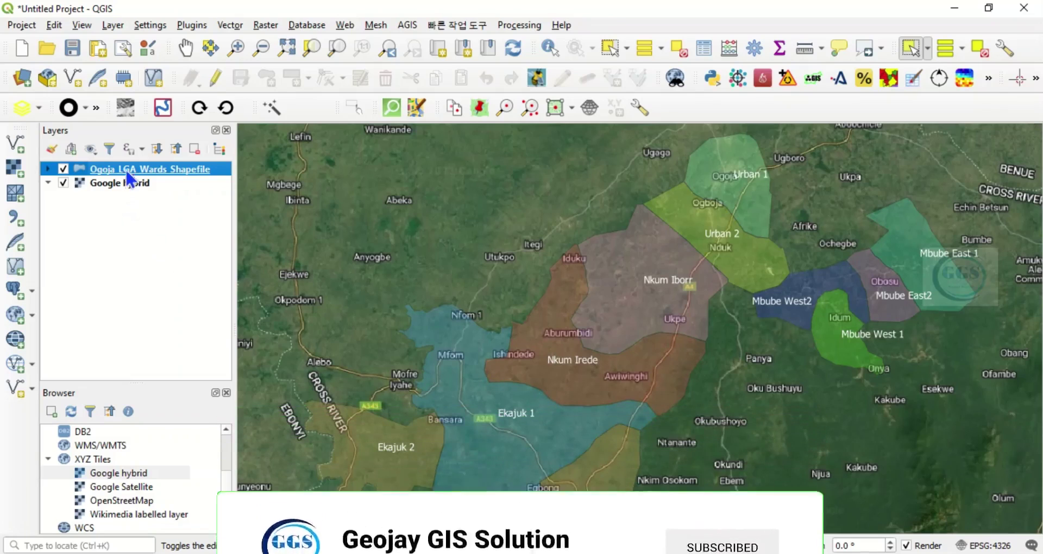
Raise the ward layer opacity to about 46% in Layer Styling.
{"action": "left_click", "coordinate": [53, 153]}
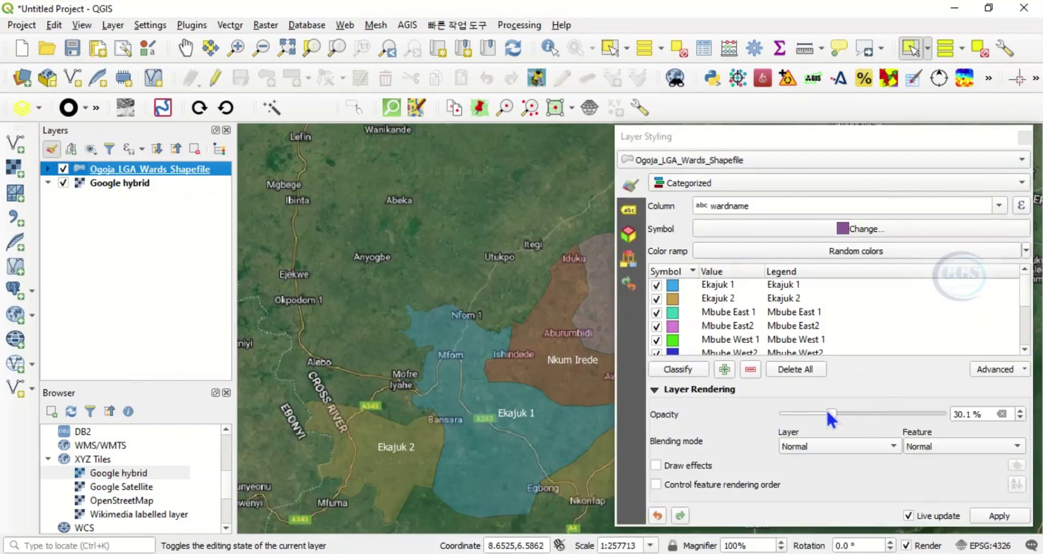
{"action": "left_click", "coordinate": [680, 391]}
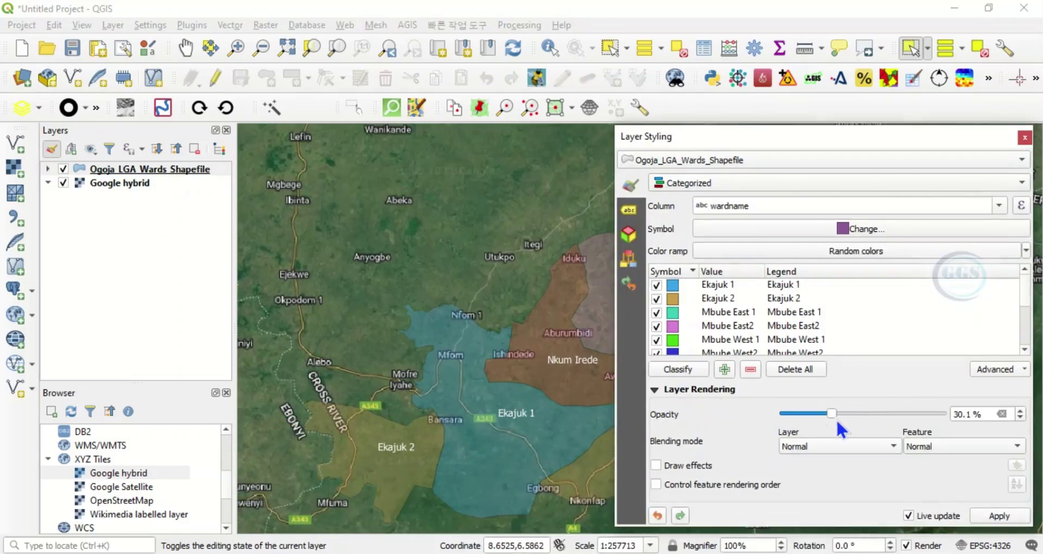
{"action": "left_click_drag", "start_coordinate": [831, 413], "coordinate": [856, 414]}
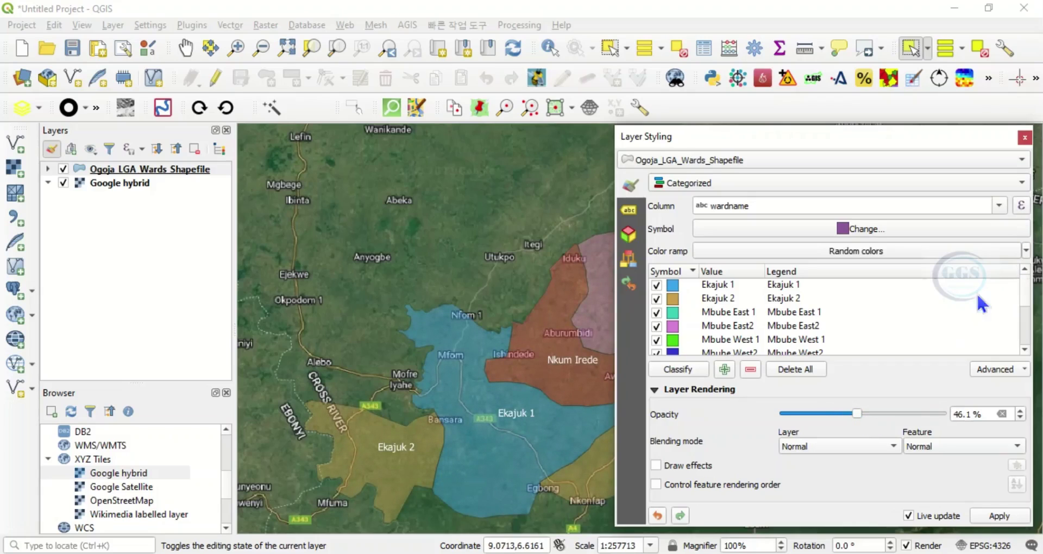
{"action": "left_click", "coordinate": [1024, 138]}
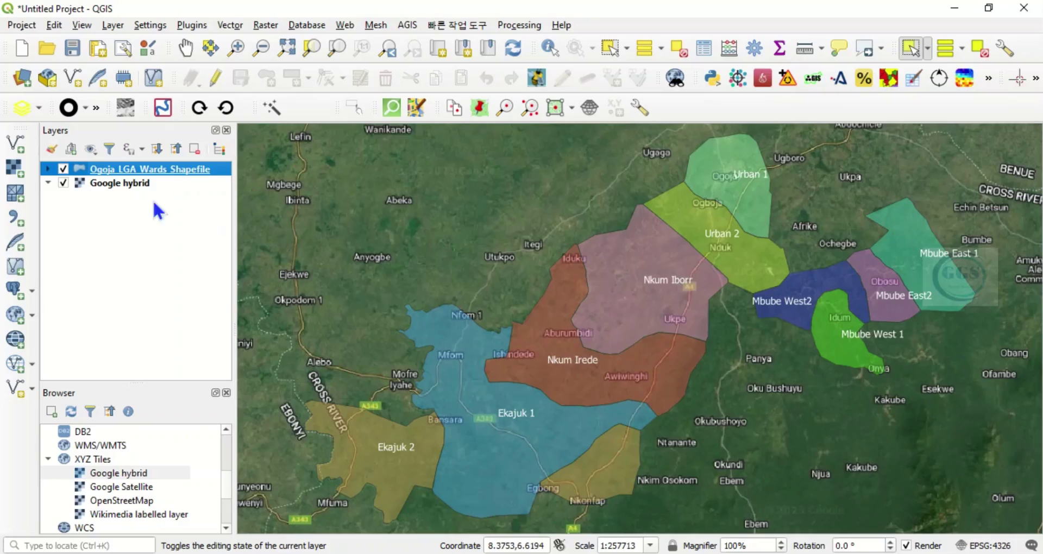
{"action": "mouse_move", "coordinate": [119, 183]}
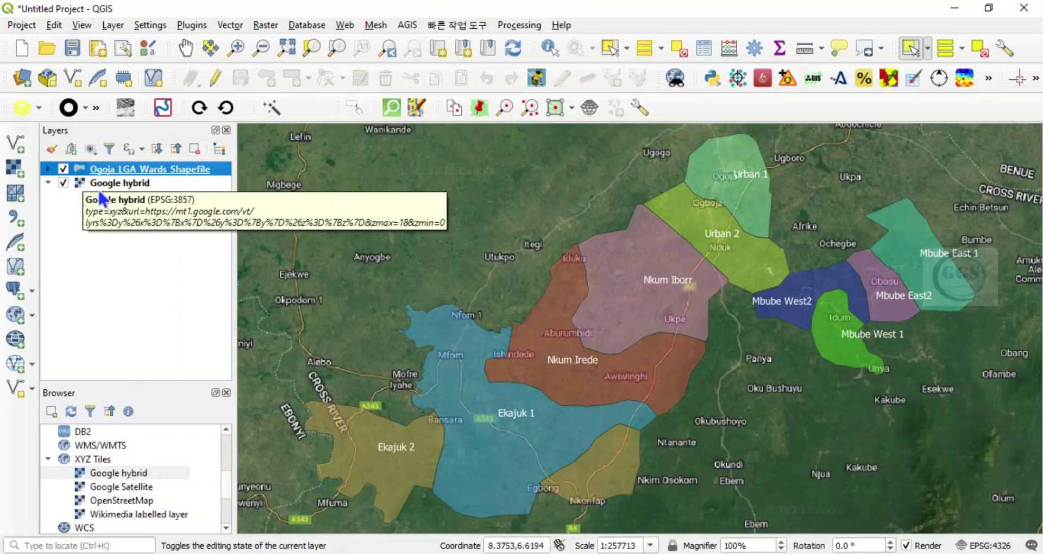
Lower the ward layer opacity to about 17% in Layer Styling.
{"action": "left_click", "coordinate": [53, 149]}
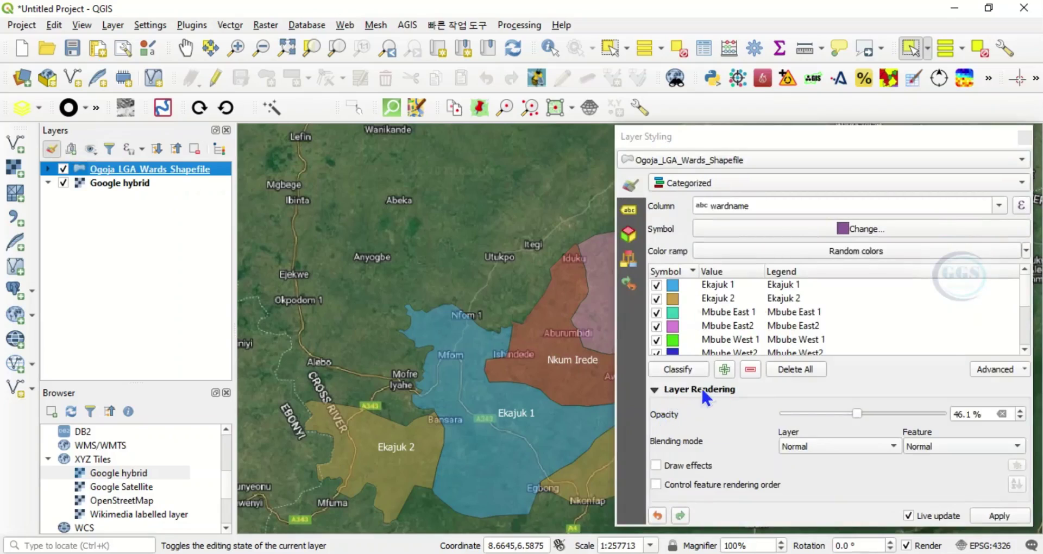
{"action": "left_click", "coordinate": [706, 416]}
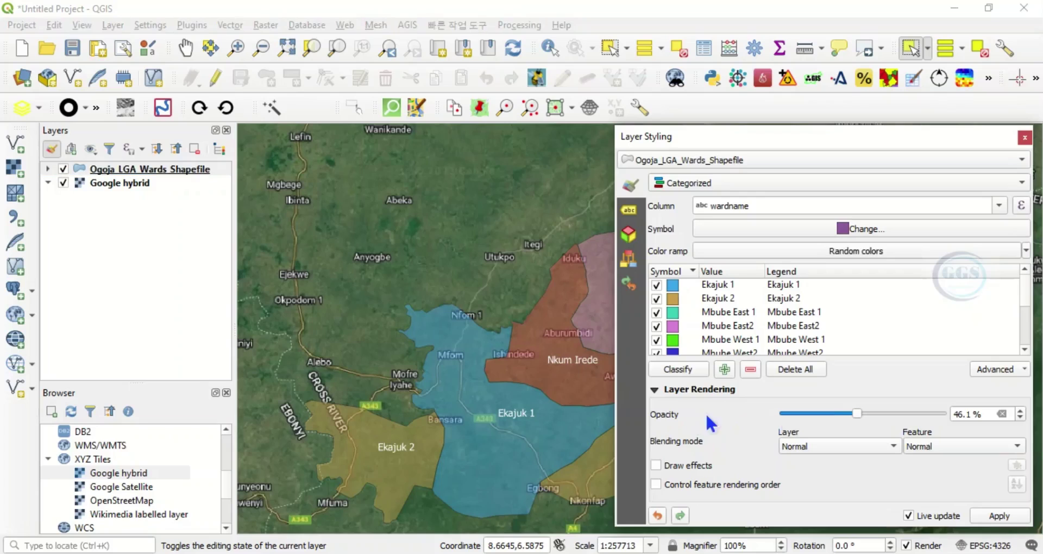
{"action": "mouse_move", "coordinate": [863, 415]}
{"action": "left_mouse_down"}
{"action": "mouse_move", "coordinate": [870, 409]}
{"action": "mouse_move", "coordinate": [810, 414]}
{"action": "left_mouse_up"}
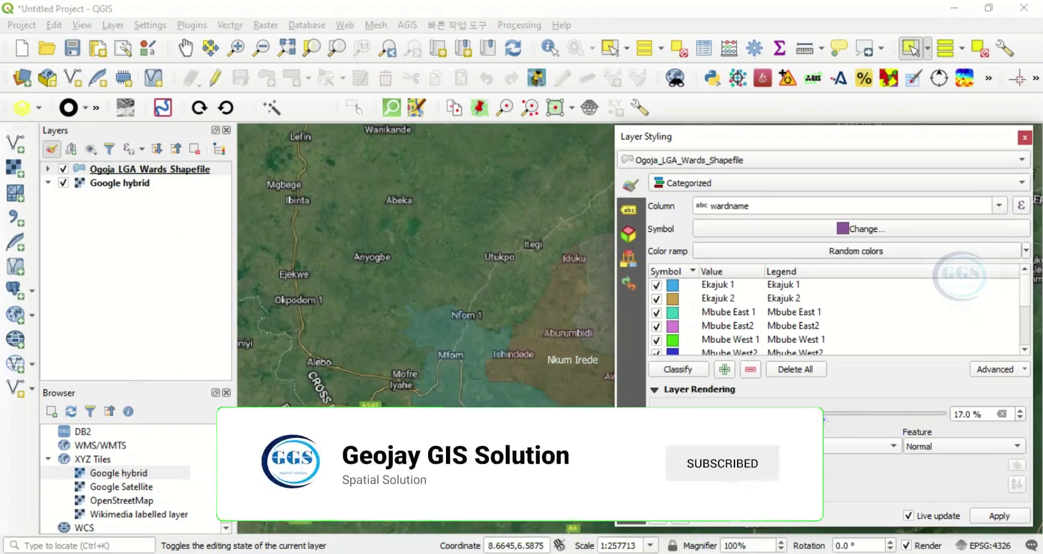
{"action": "left_click", "coordinate": [1024, 137]}
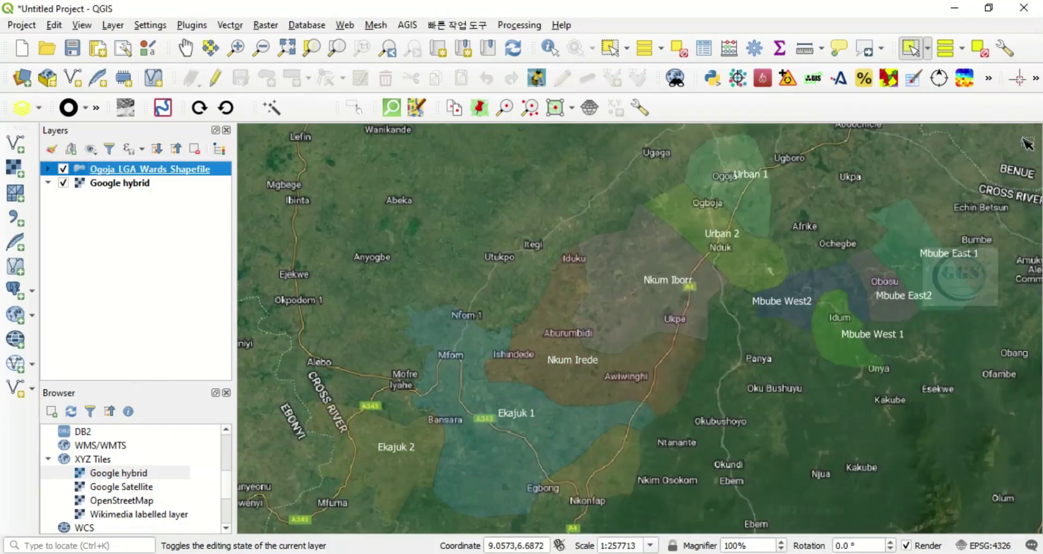